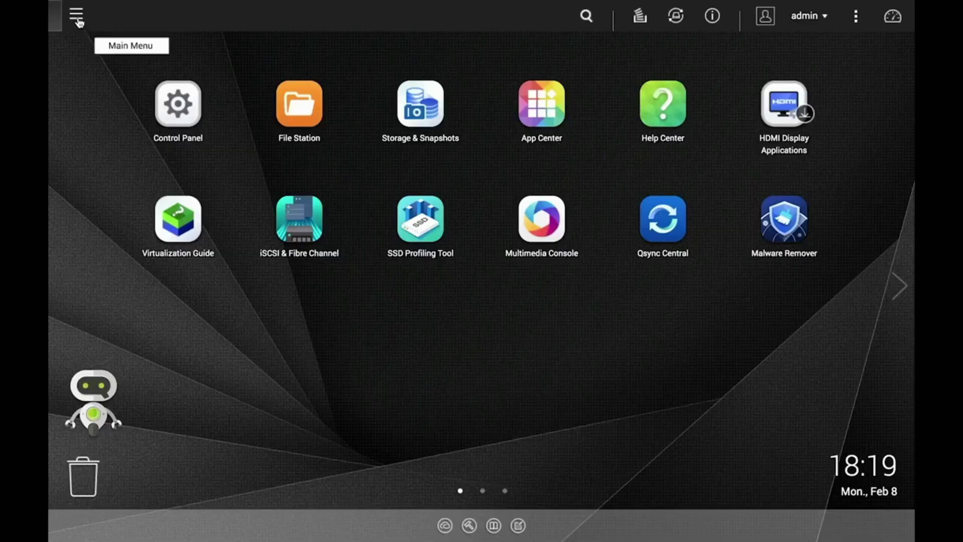
Launch Notification Center from the Main Menu and close the warnings and errors summary.
{"action": "left_click", "coordinate": [77, 16]}
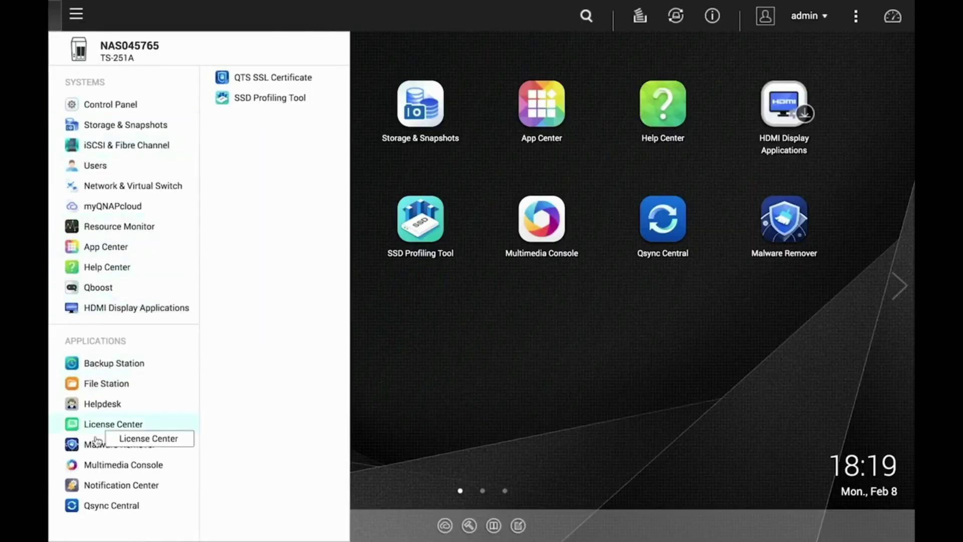
{"action": "left_click", "coordinate": [98, 485]}
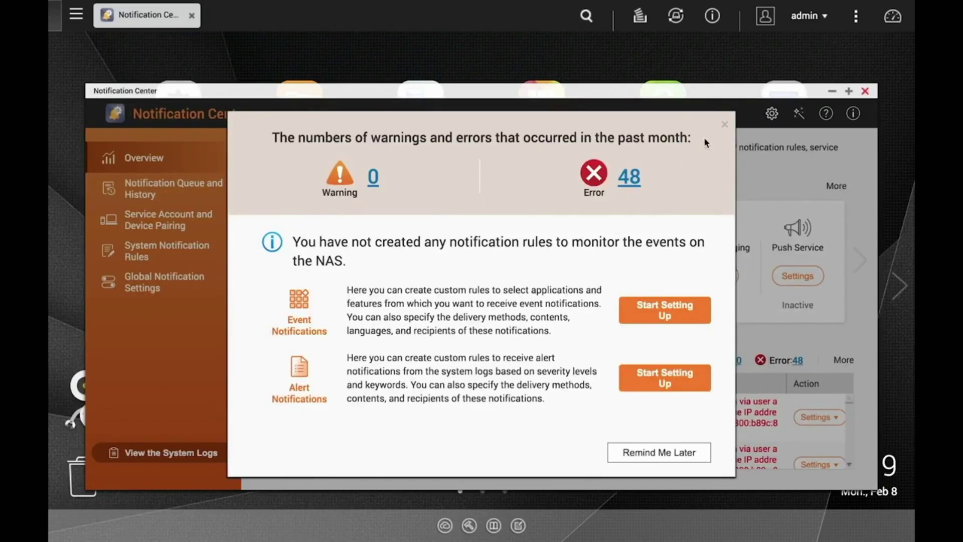
{"action": "left_click", "coordinate": [725, 124]}
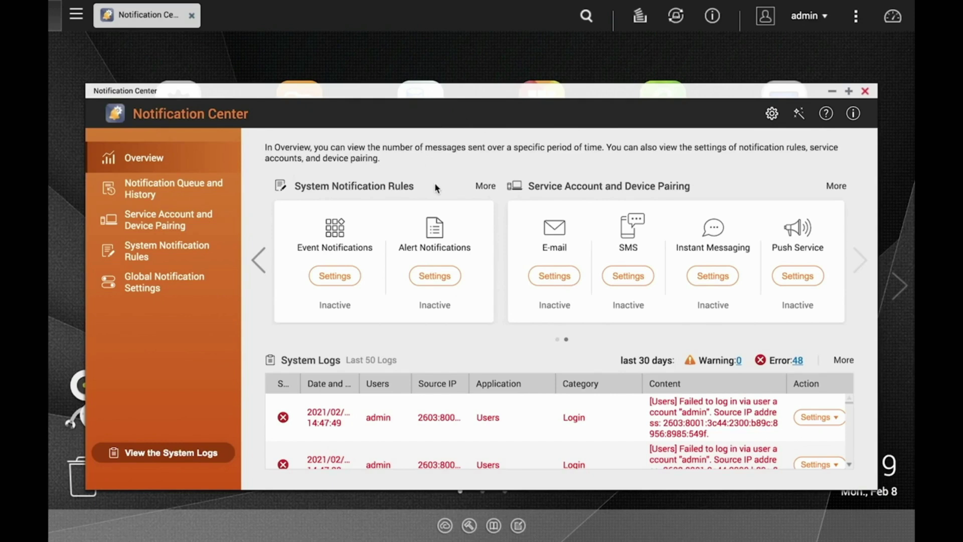
Start a new alert notification rule, Rule - 1, covering Warning and Error events.
{"action": "left_click", "coordinate": [434, 276]}
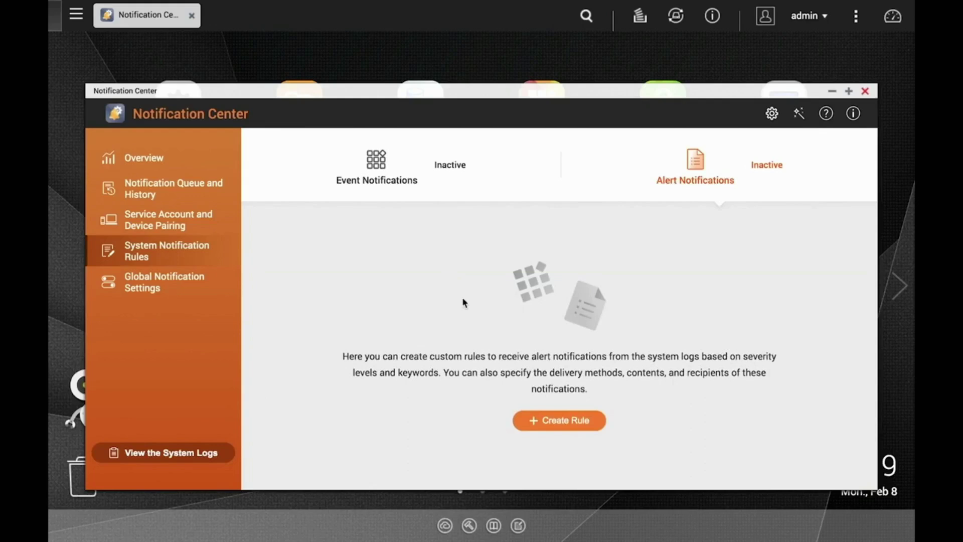
{"action": "left_click", "coordinate": [544, 422]}
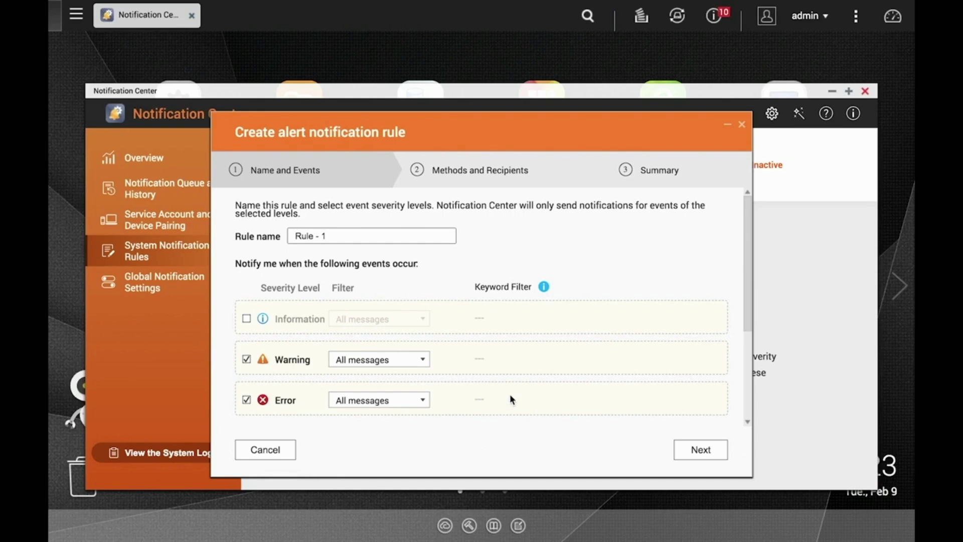
Try then revert the Warning filter to All messages, and continue to Methods and Recipients.
{"action": "left_click", "coordinate": [422, 360]}
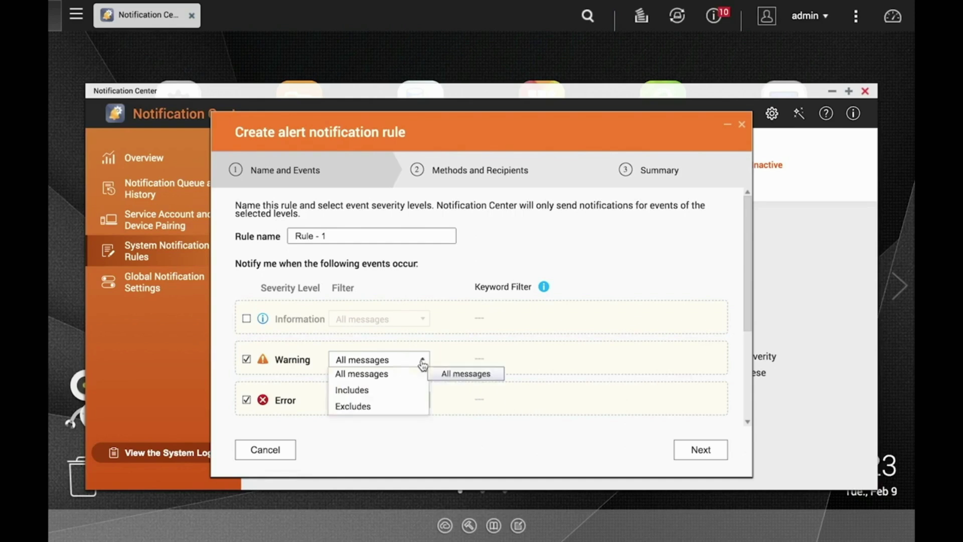
{"action": "left_click", "coordinate": [414, 390]}
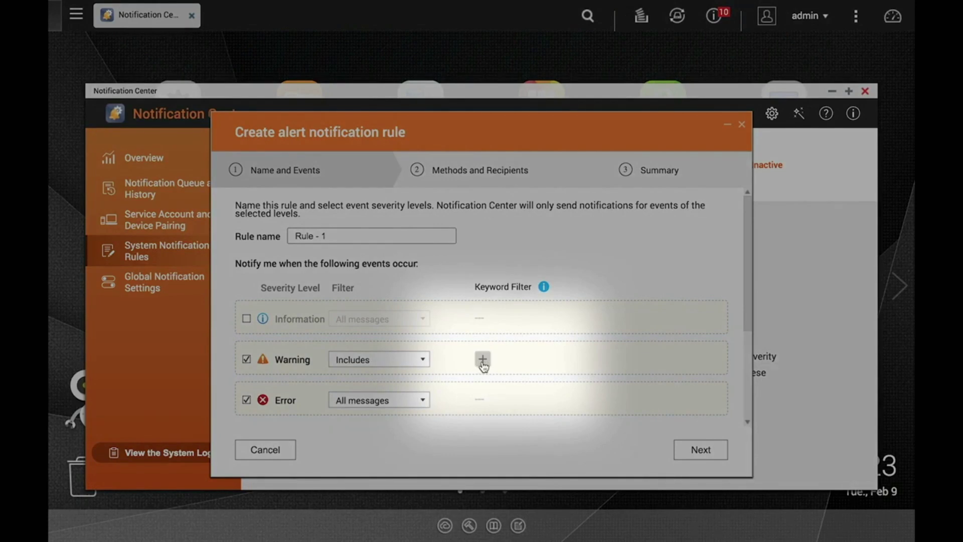
{"action": "left_click", "coordinate": [482, 360]}
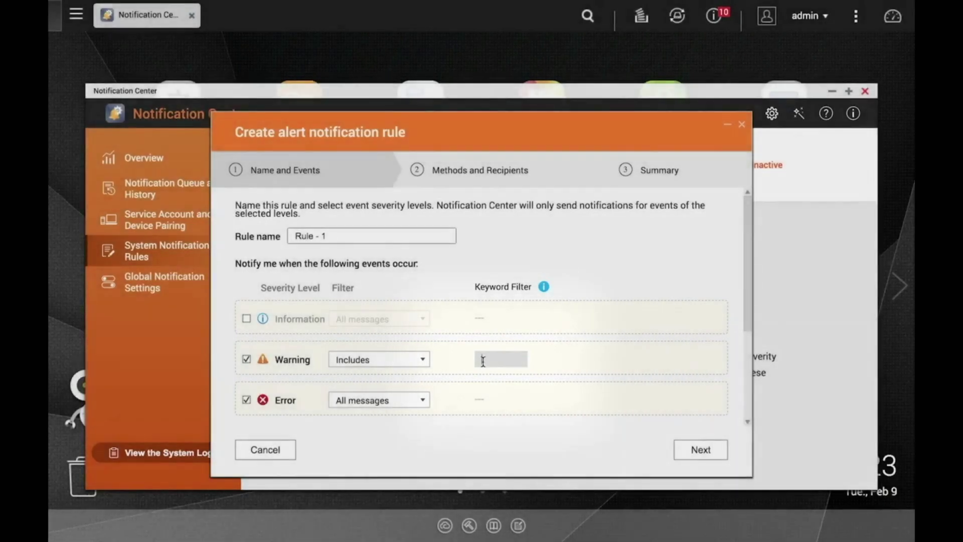
{"action": "scroll", "coordinate": [483, 360], "scroll_direction": "down", "scroll_amount": 2}
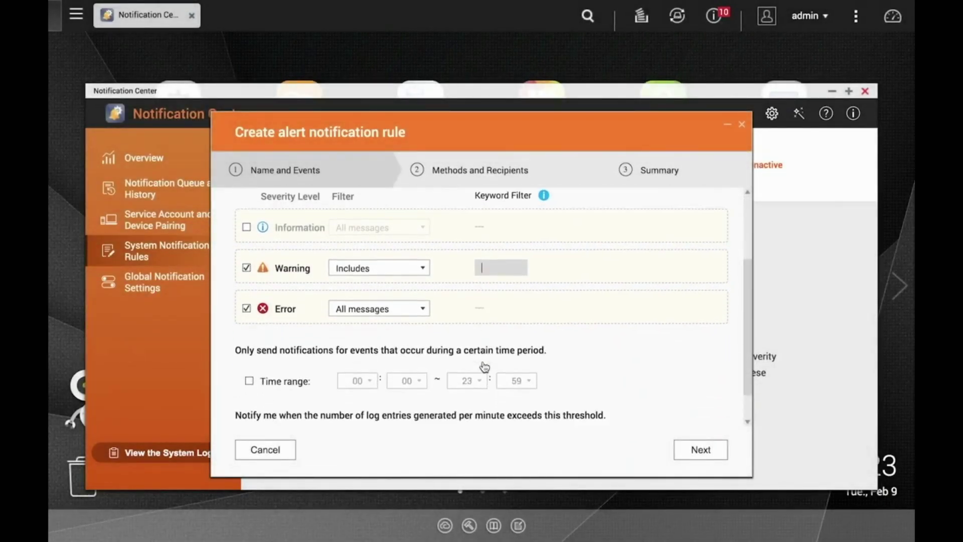
{"action": "scroll", "coordinate": [484, 367], "scroll_direction": "down", "scroll_amount": 2}
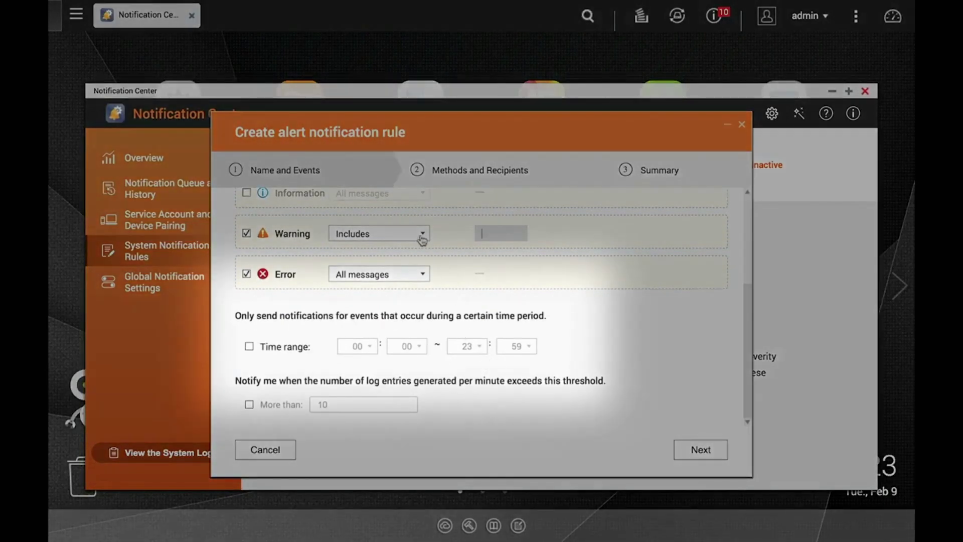
{"action": "left_click", "coordinate": [422, 235]}
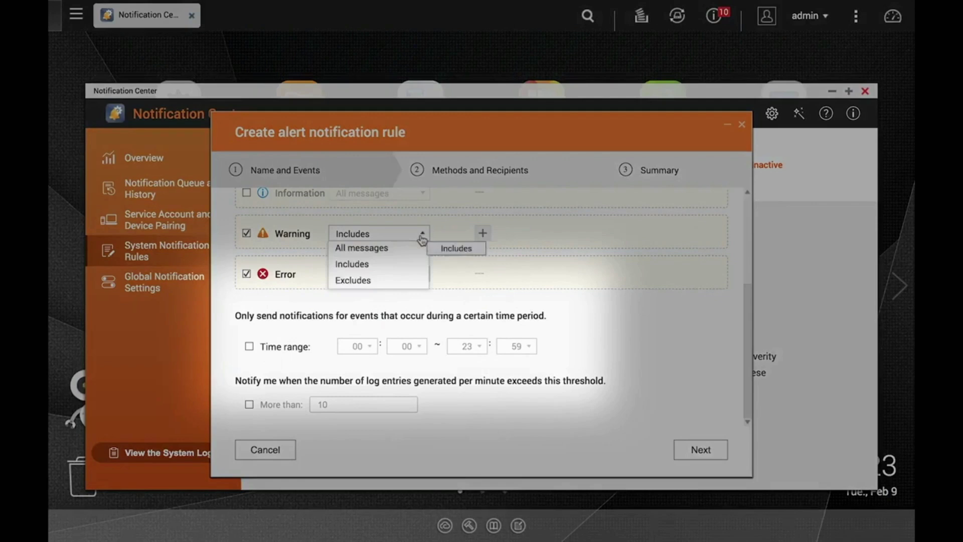
{"action": "left_click", "coordinate": [414, 247]}
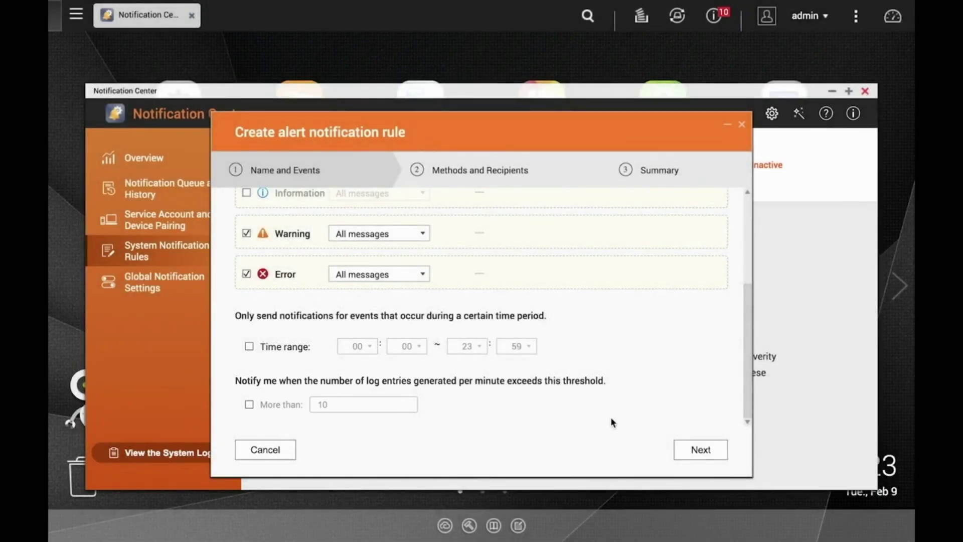
{"action": "left_click", "coordinate": [694, 450]}
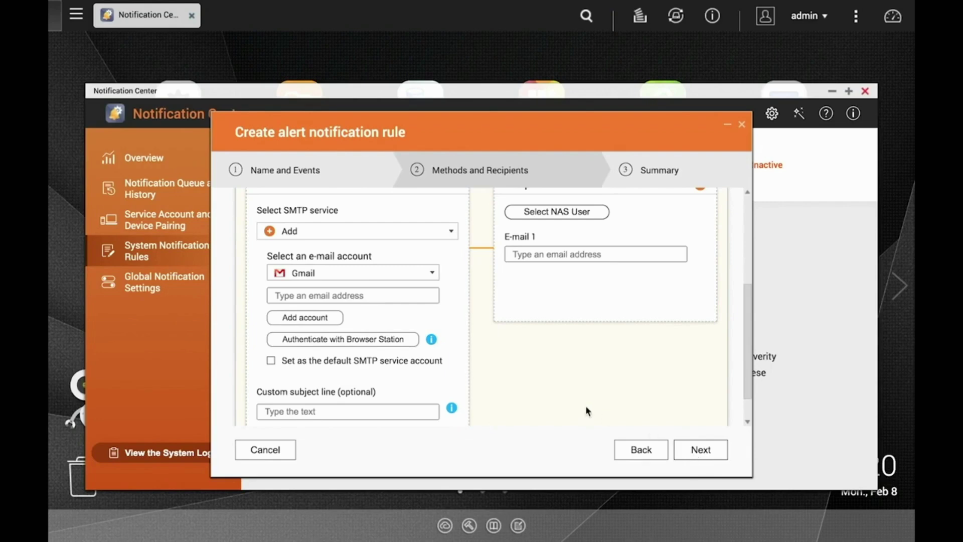
Choose Gmail as the SMTP e-mail provider for the rule's sender account.
{"action": "scroll", "coordinate": [585, 408], "scroll_direction": "up", "scroll_amount": 3}
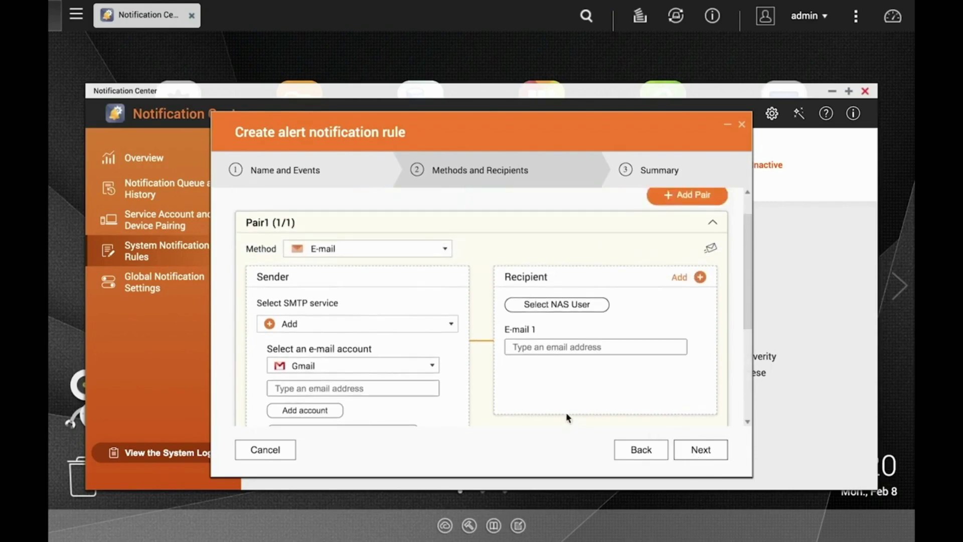
{"action": "left_click", "coordinate": [452, 325]}
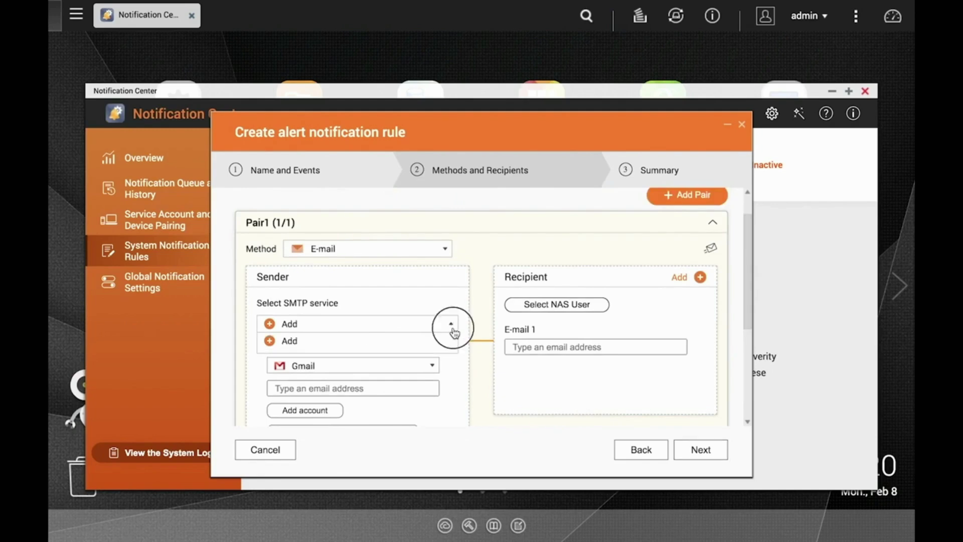
{"action": "left_click", "coordinate": [453, 327]}
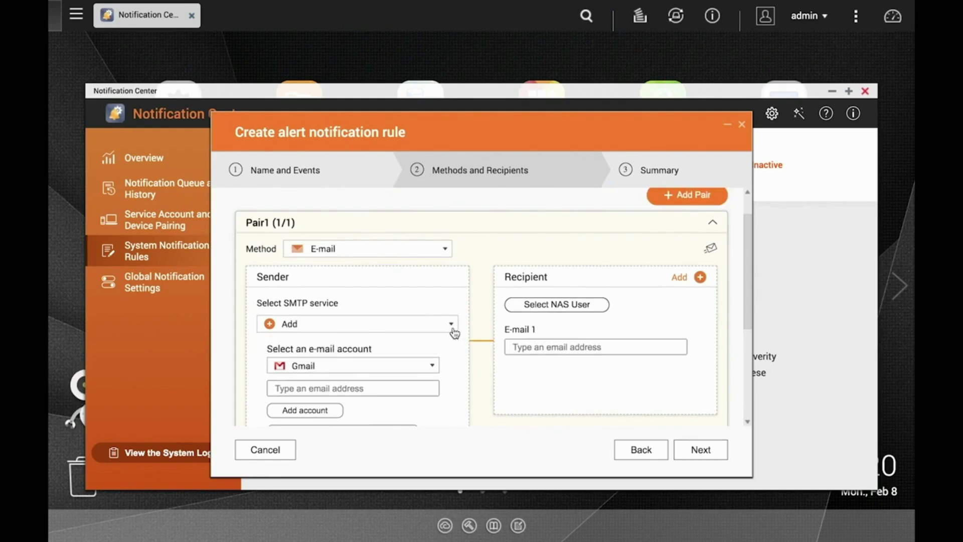
{"action": "left_click", "coordinate": [431, 367]}
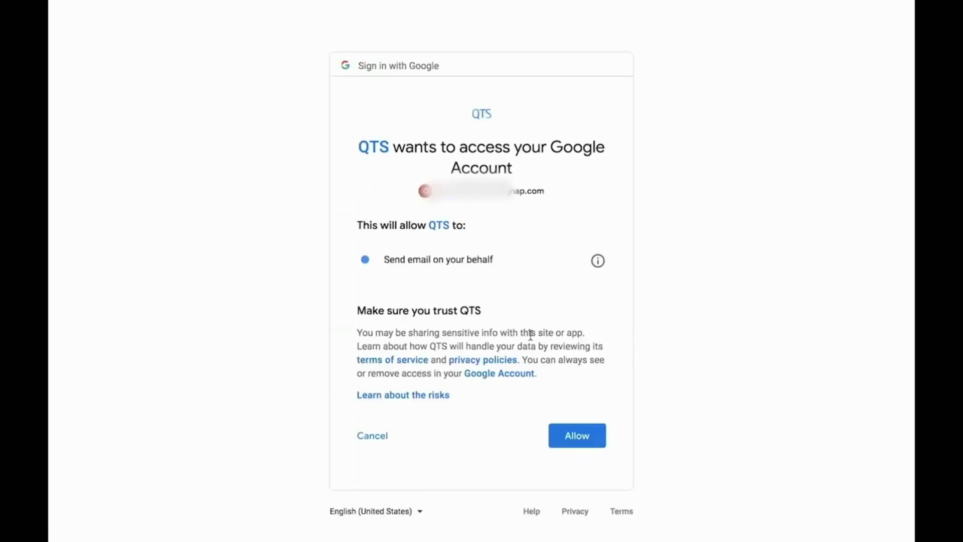
Allow QTS to send via Gmail, set the suggested recipient address, and finish the Warning/Error Email rule.
{"action": "left_click", "coordinate": [577, 446]}
{"action": "left_click", "coordinate": [552, 335]}
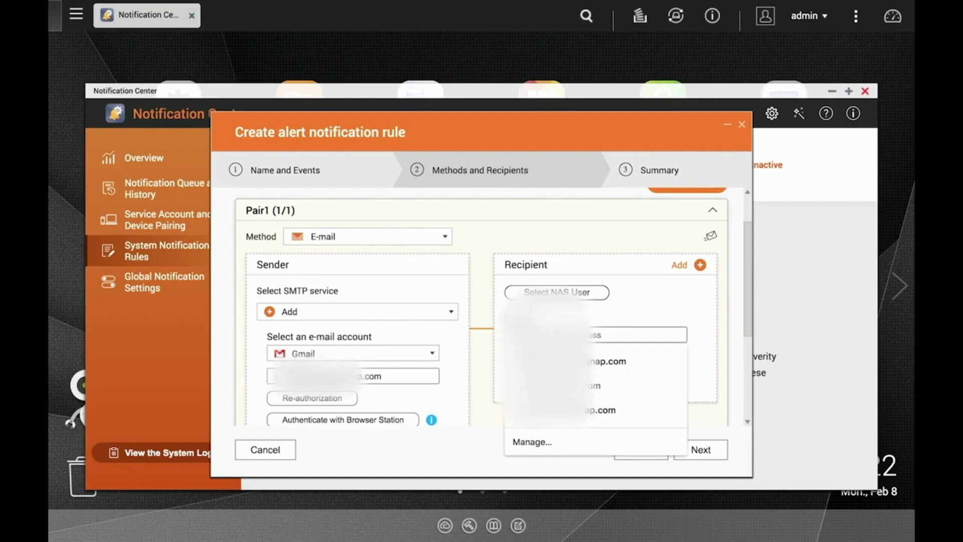
{"action": "key", "text": "Down"}
{"action": "left_click", "coordinate": [527, 360]}
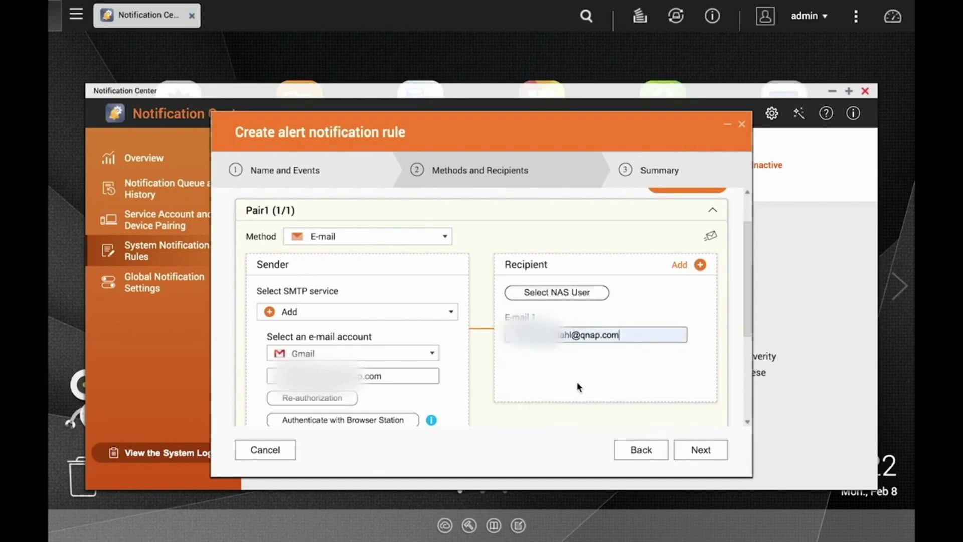
{"action": "left_click", "coordinate": [700, 450]}
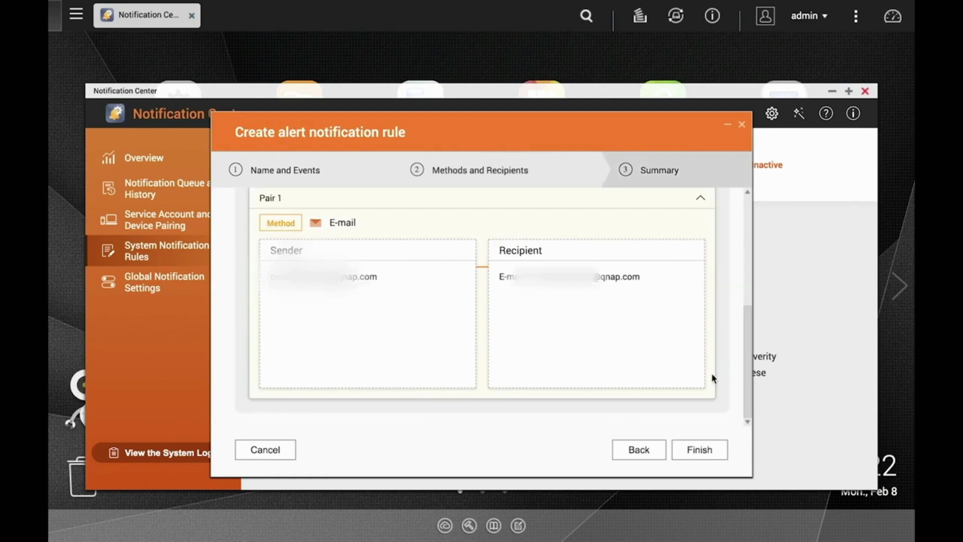
{"action": "left_click", "coordinate": [713, 451]}
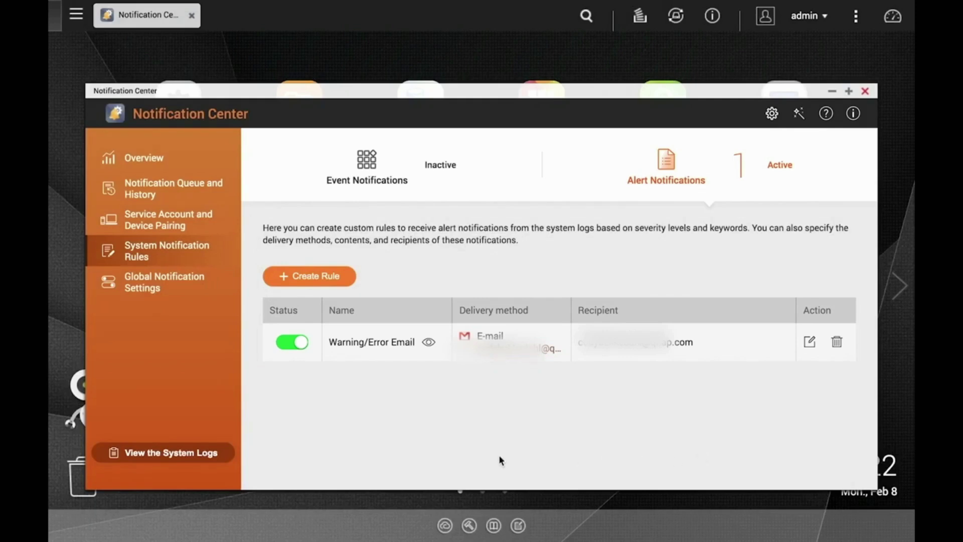
Toggle the Warning/Error Email rule's status off and back on so it stays enabled.
{"action": "left_click", "coordinate": [294, 346]}
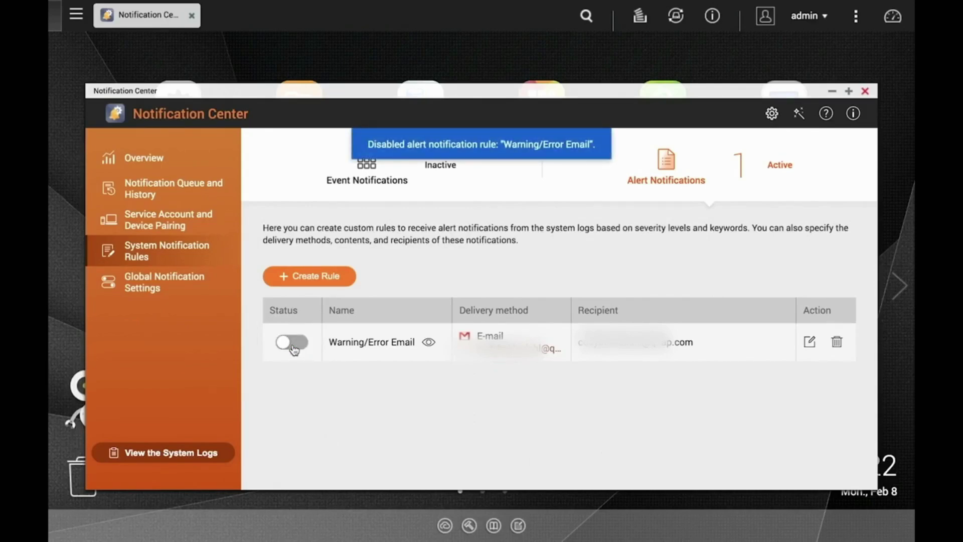
{"action": "left_click", "coordinate": [293, 344]}
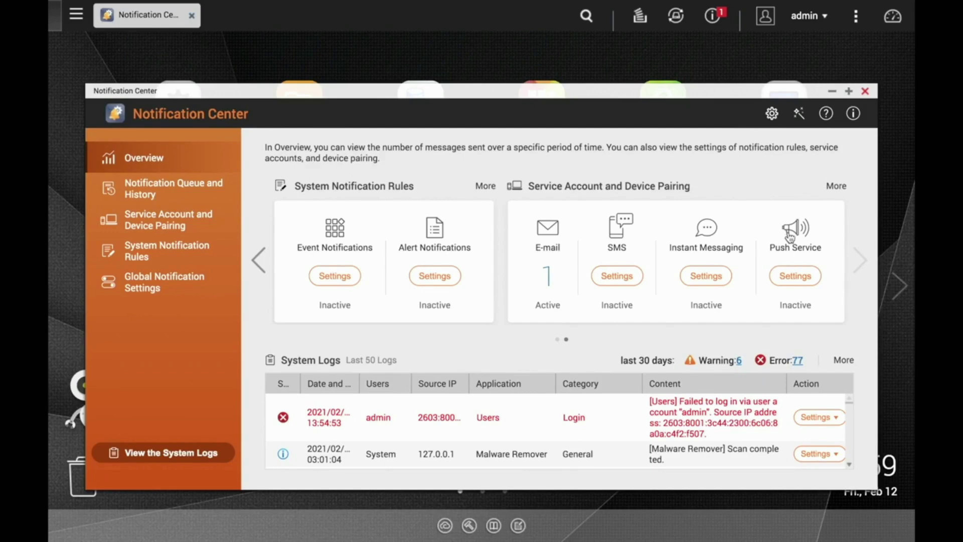
From Push Service settings, follow the Paired Devices link to myQNAPcloud to sign in.
{"action": "left_click", "coordinate": [795, 275]}
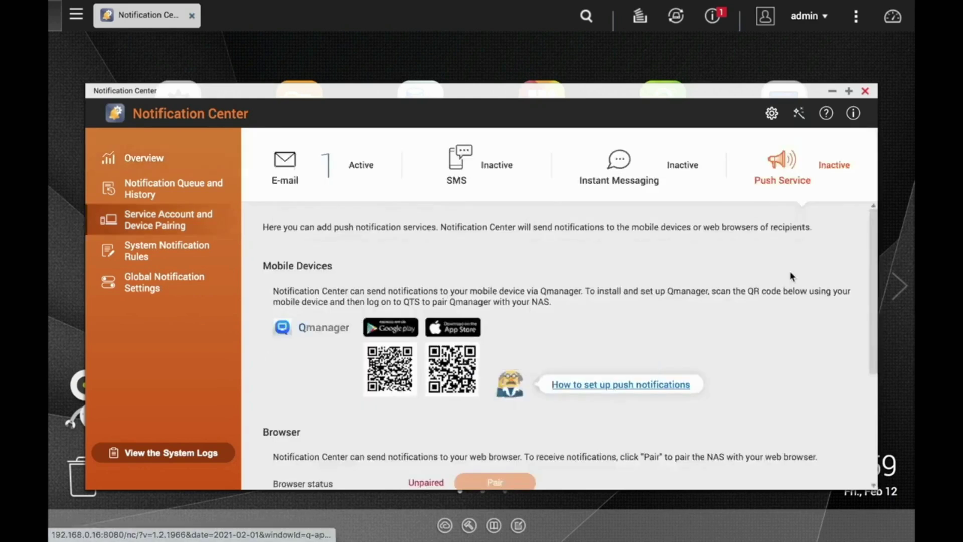
{"action": "scroll", "coordinate": [774, 315], "scroll_direction": "down", "scroll_amount": 1}
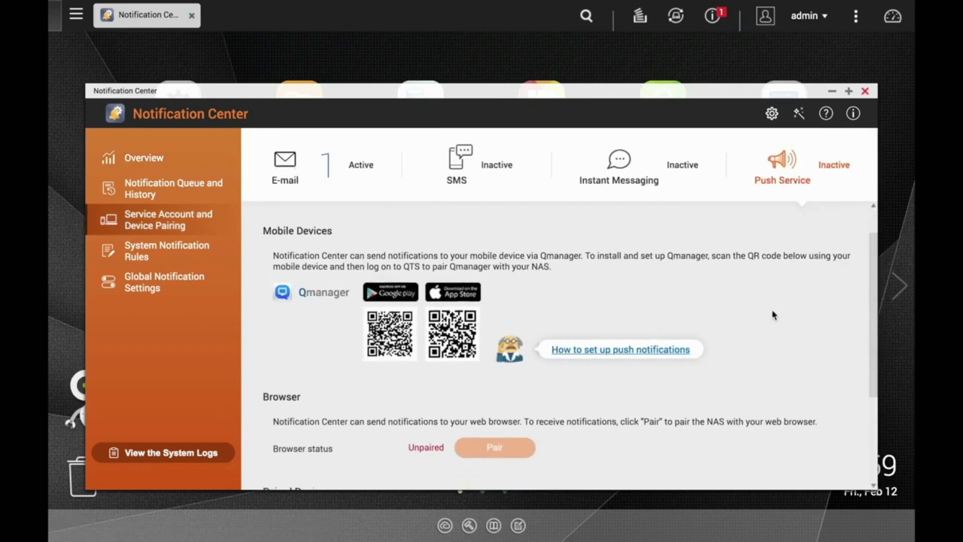
{"action": "scroll", "coordinate": [774, 315], "scroll_direction": "down", "scroll_amount": 1}
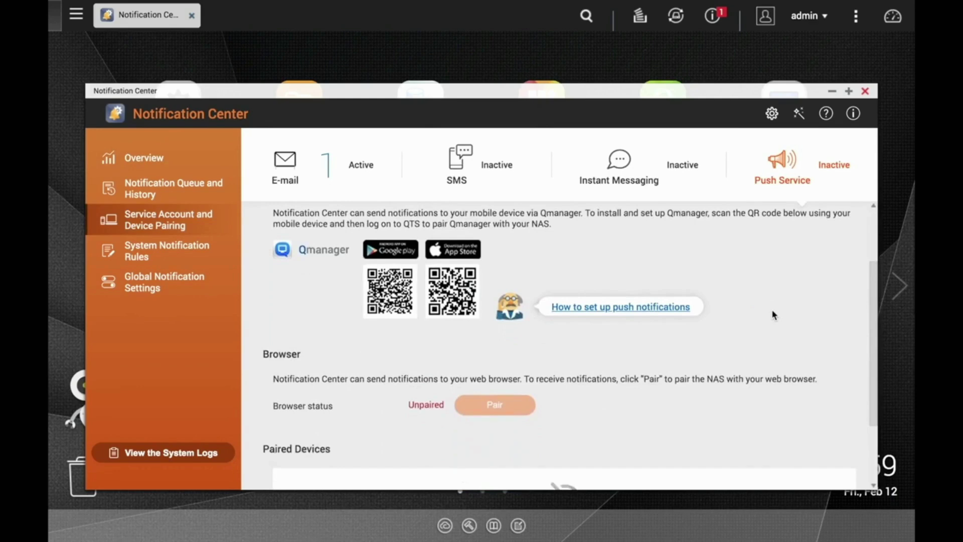
{"action": "scroll", "coordinate": [773, 315], "scroll_direction": "down", "scroll_amount": 2}
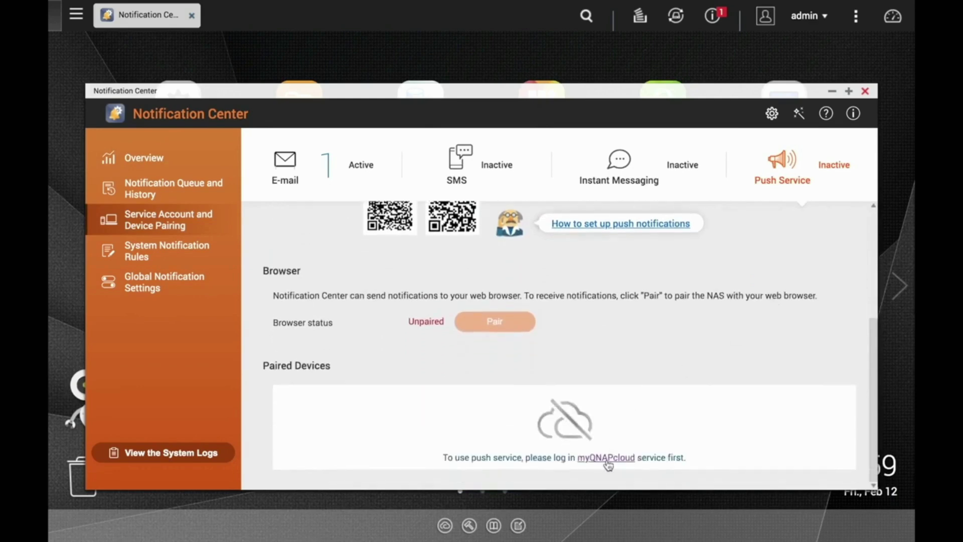
{"action": "left_click", "coordinate": [607, 460]}
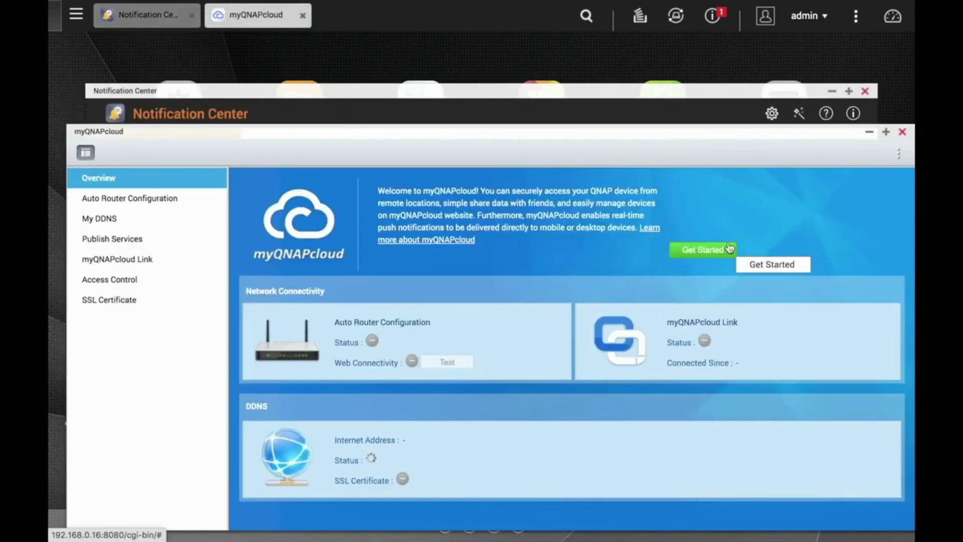
Launch the myQNAPcloud wizard and go to Create QNAP ID, starting on the nickname field.
{"action": "left_click", "coordinate": [727, 248]}
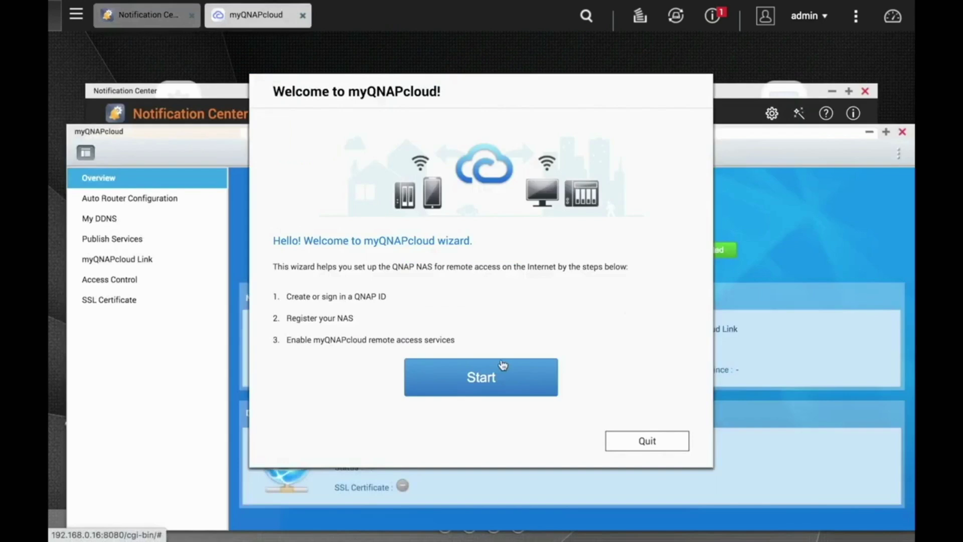
{"action": "left_click", "coordinate": [498, 377]}
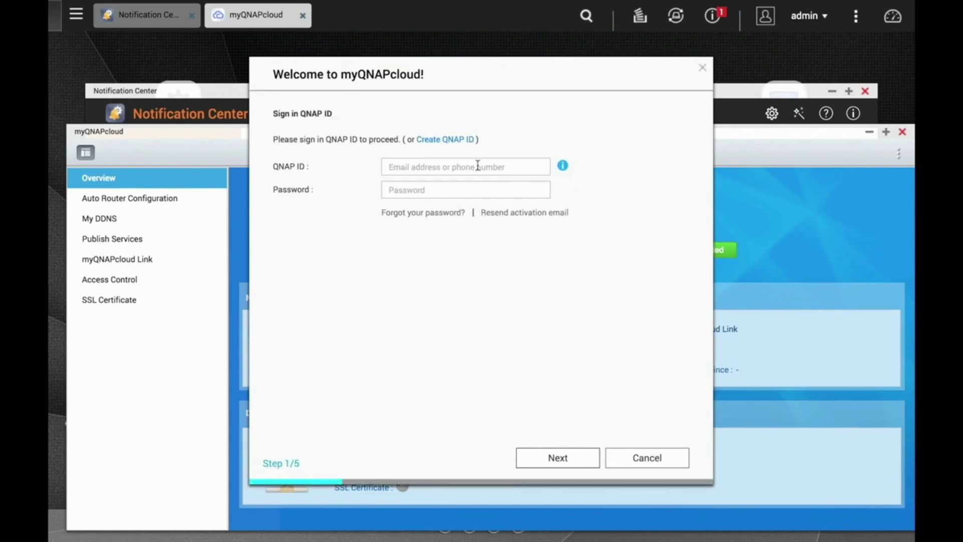
{"action": "left_click", "coordinate": [458, 141]}
{"action": "left_click", "coordinate": [501, 208]}
Enter the account nickname, suggested e-mail and password with confirmation, then accept the age and terms statement.
{"action": "type", "text": "Cody"}
{"action": "key", "text": "Tab"}
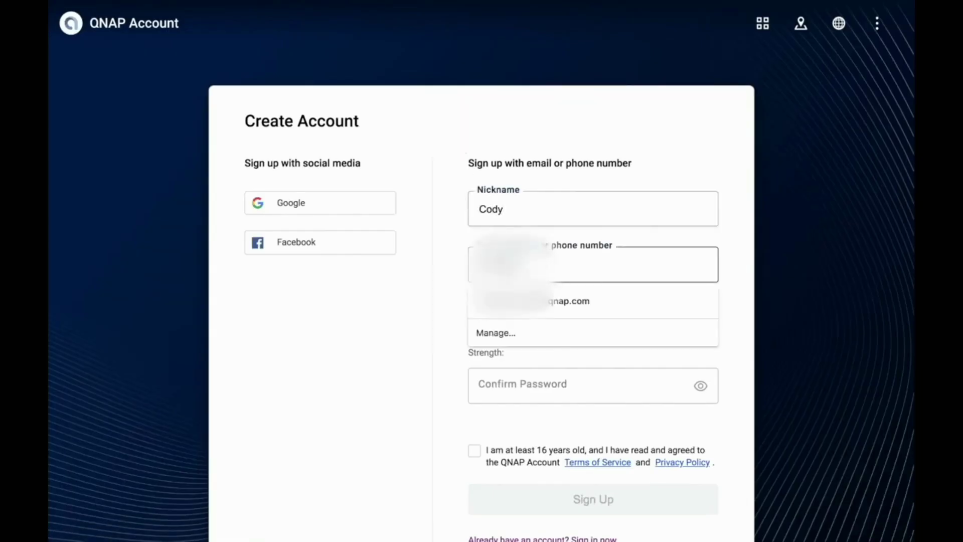
{"action": "key", "text": "Down"}
{"action": "key", "text": "Return"}
{"action": "key", "text": "Tab"}
{"action": "type", "text": "Qna"}
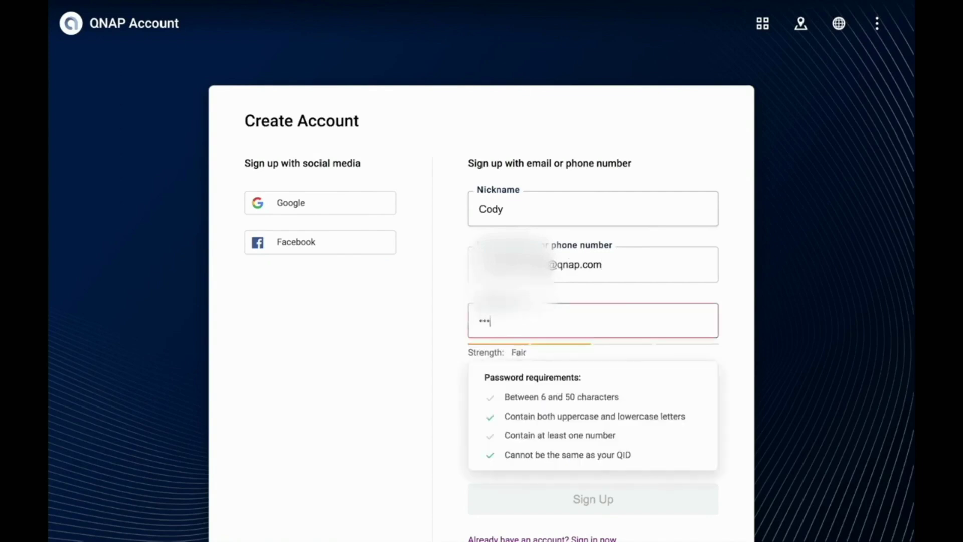
{"action": "type", "text": "p12345"}
{"action": "left_click", "coordinate": [456, 335]}
{"action": "key", "text": "Tab"}
{"action": "type", "text": "Qnap12345"}
{"action": "scroll", "coordinate": [481, 406], "scroll_direction": "down", "scroll_amount": 1}
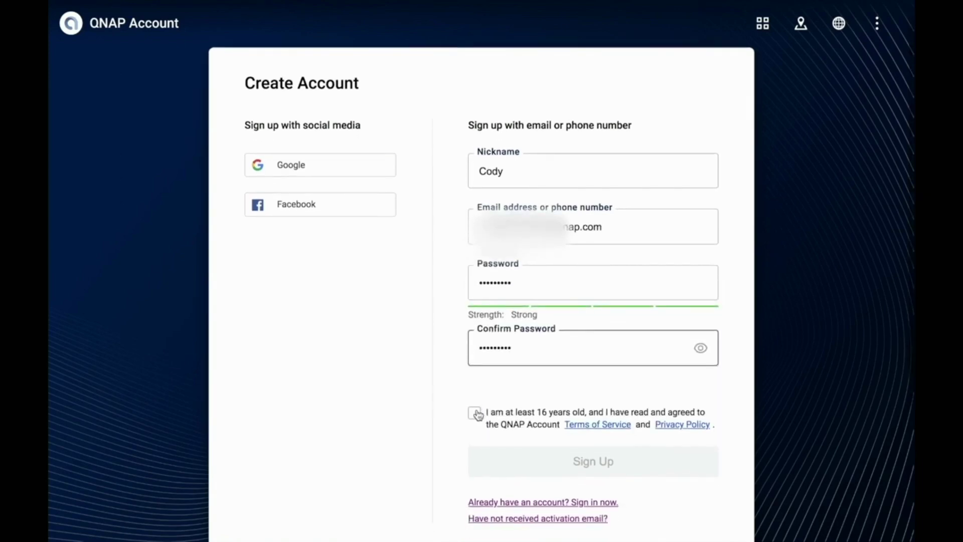
{"action": "left_click", "coordinate": [475, 414]}
{"action": "scroll", "coordinate": [475, 415], "scroll_direction": "down", "scroll_amount": 3}
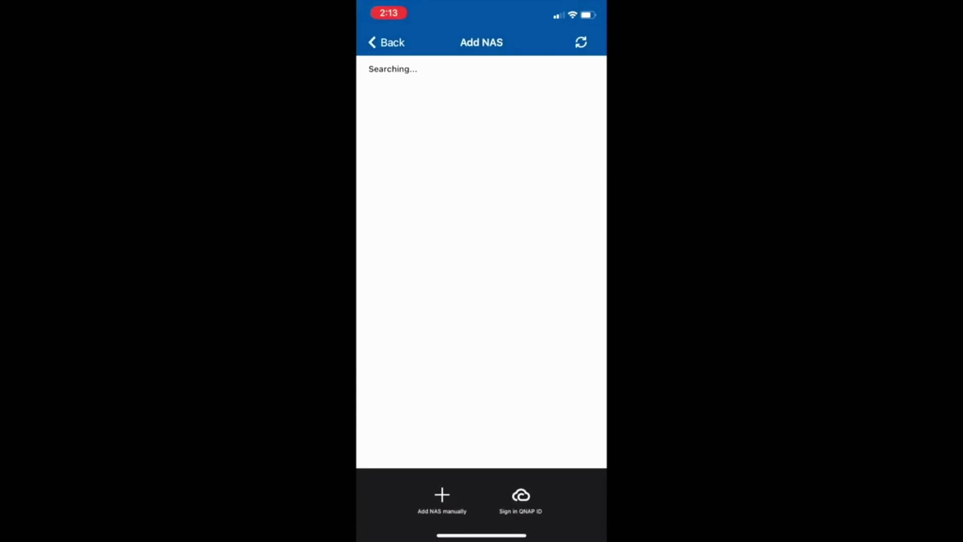
Add and log in to NAS045765 in Qmanager, accepting push notifications from the NAS.
{"action": "left_click", "coordinate": [580, 42]}
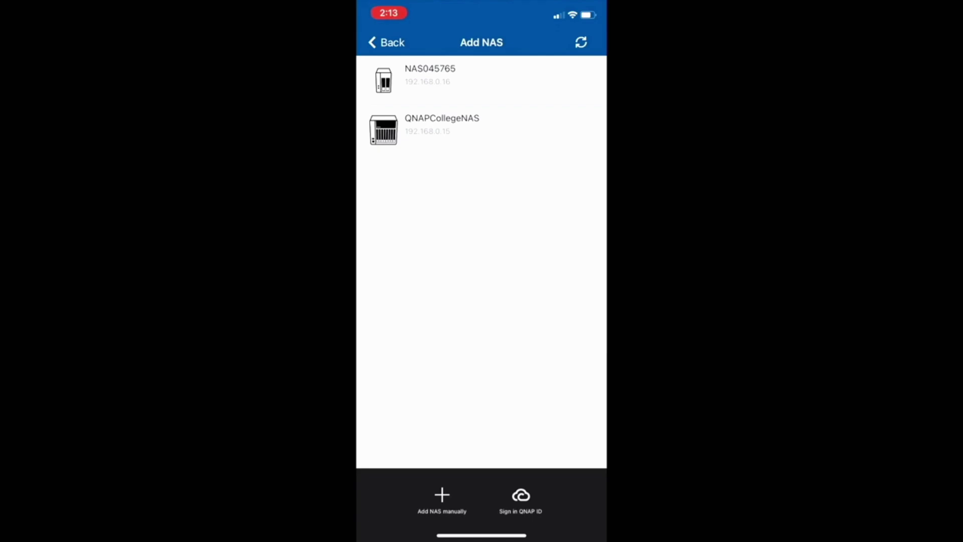
{"action": "left_click", "coordinate": [430, 75]}
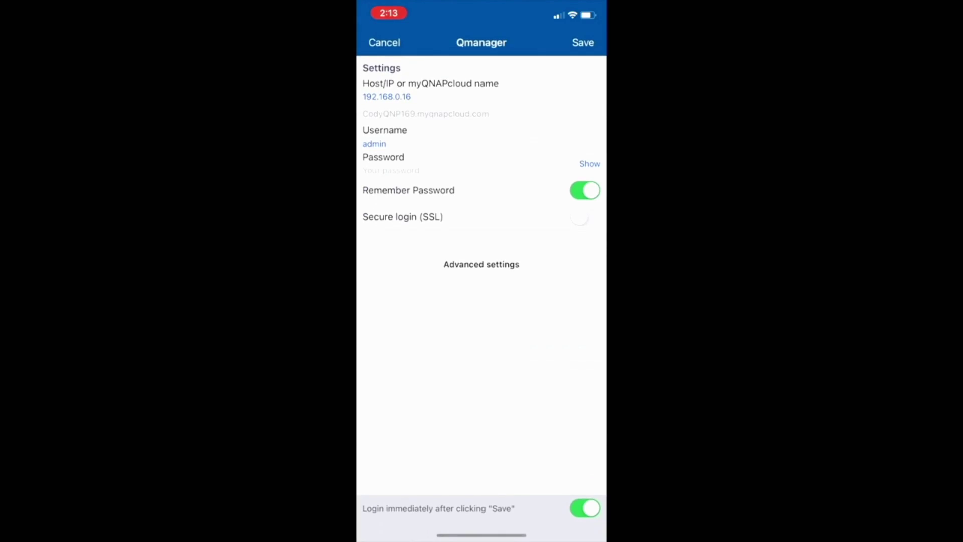
{"action": "left_click", "coordinate": [583, 42]}
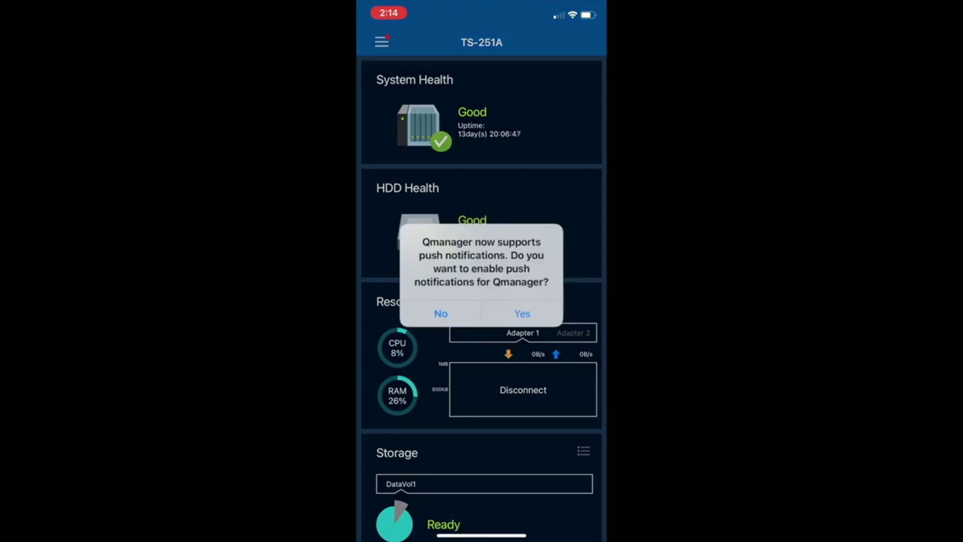
{"action": "left_click", "coordinate": [522, 313]}
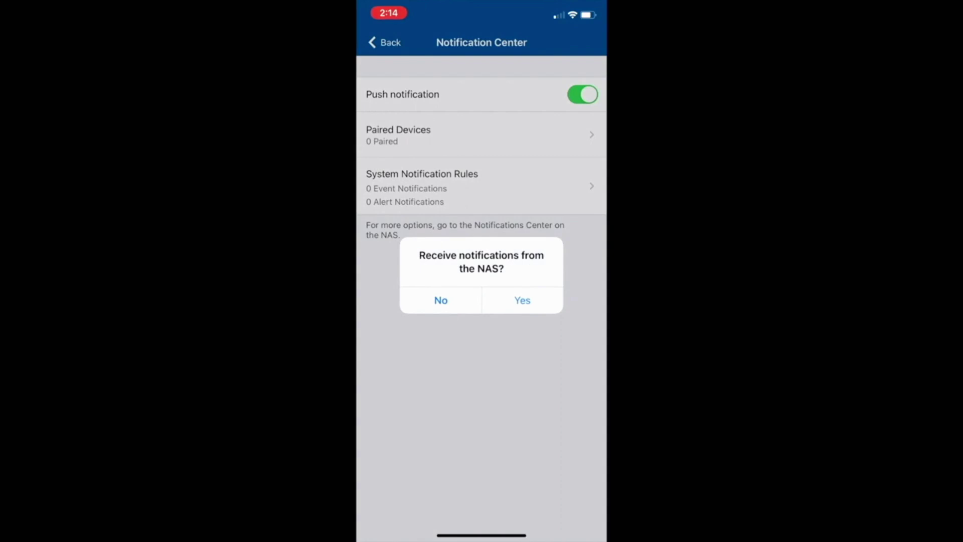
{"action": "left_click", "coordinate": [522, 300]}
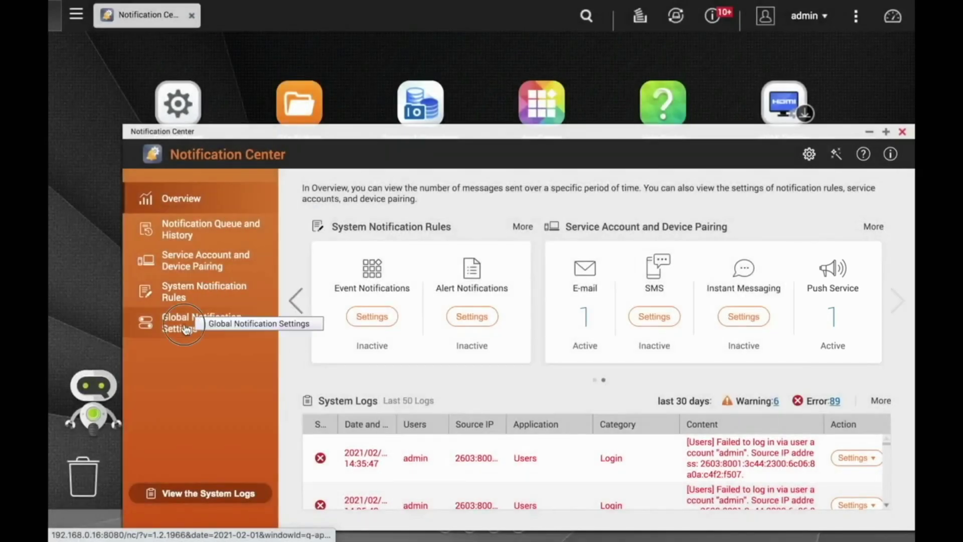
Bring up Global Notification Settings and look over the list of features and their delivery methods.
{"action": "left_click", "coordinate": [188, 325]}
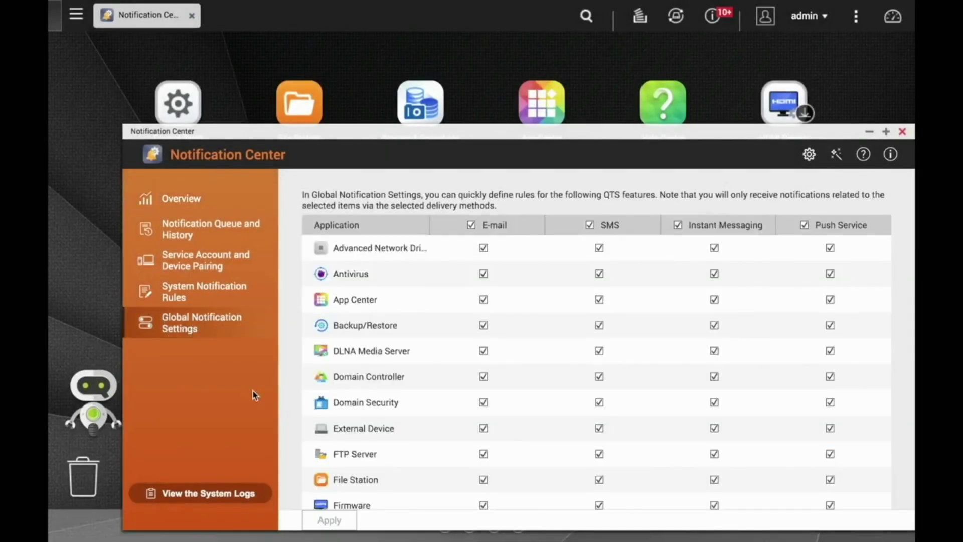
{"action": "scroll", "coordinate": [283, 368], "scroll_direction": "down", "scroll_amount": 5}
{"action": "scroll", "coordinate": [383, 386], "scroll_direction": "down", "scroll_amount": 20}
{"action": "scroll", "coordinate": [383, 383], "scroll_direction": "down", "scroll_amount": 7}
{"action": "scroll", "coordinate": [382, 384], "scroll_direction": "up", "scroll_amount": 10}
{"action": "scroll", "coordinate": [382, 384], "scroll_direction": "up", "scroll_amount": 9}
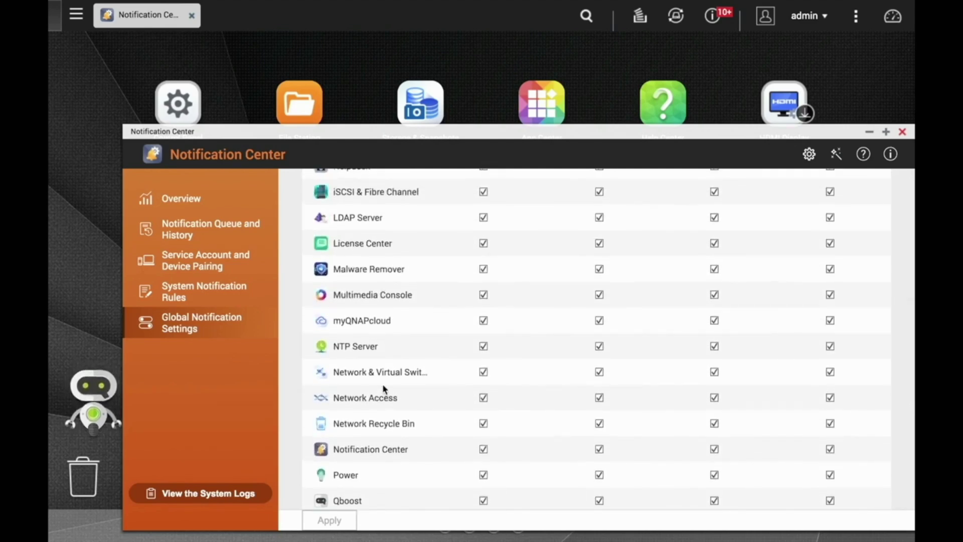
{"action": "scroll", "coordinate": [383, 387], "scroll_direction": "up", "scroll_amount": 12}
{"action": "scroll", "coordinate": [382, 383], "scroll_direction": "up", "scroll_amount": 7}
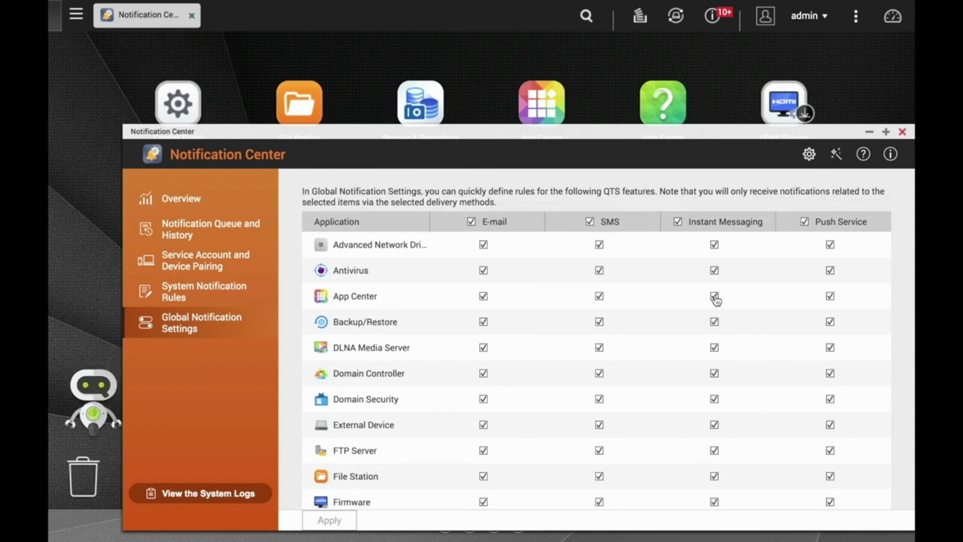
Clear the Push Service and SMS checkboxes for App Center.
{"action": "left_click", "coordinate": [830, 296]}
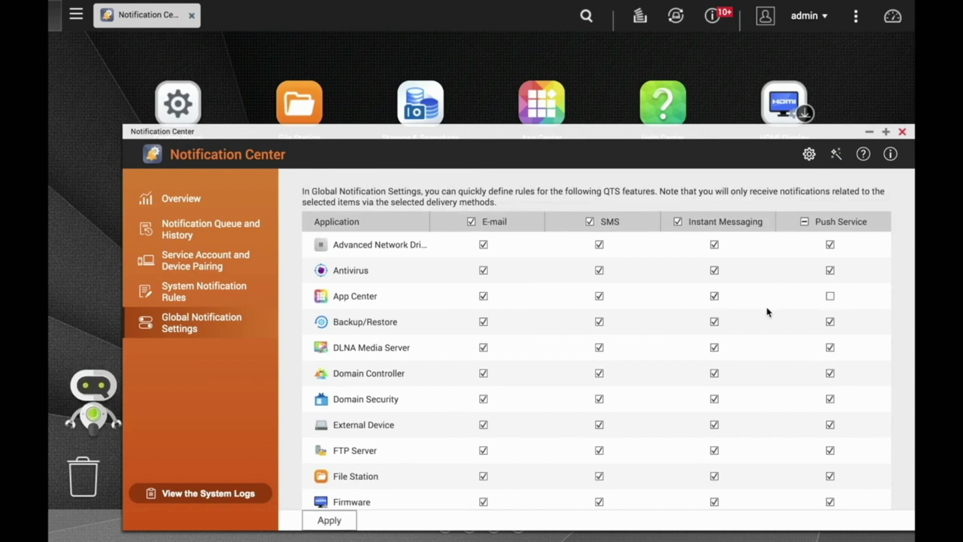
{"action": "left_click", "coordinate": [599, 296]}
{"action": "scroll", "coordinate": [783, 306], "scroll_direction": "down", "scroll_amount": 15}
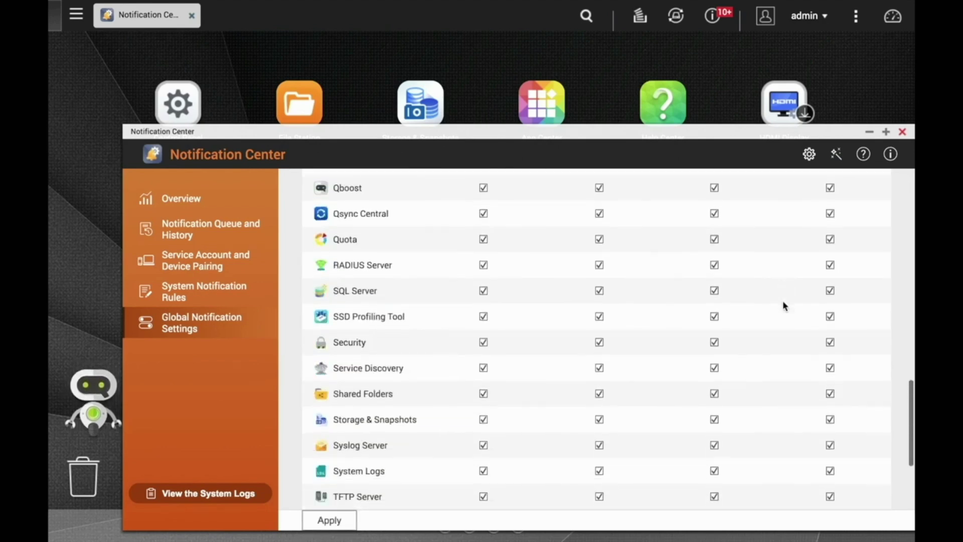
{"action": "scroll", "coordinate": [782, 301], "scroll_direction": "down", "scroll_amount": 3}
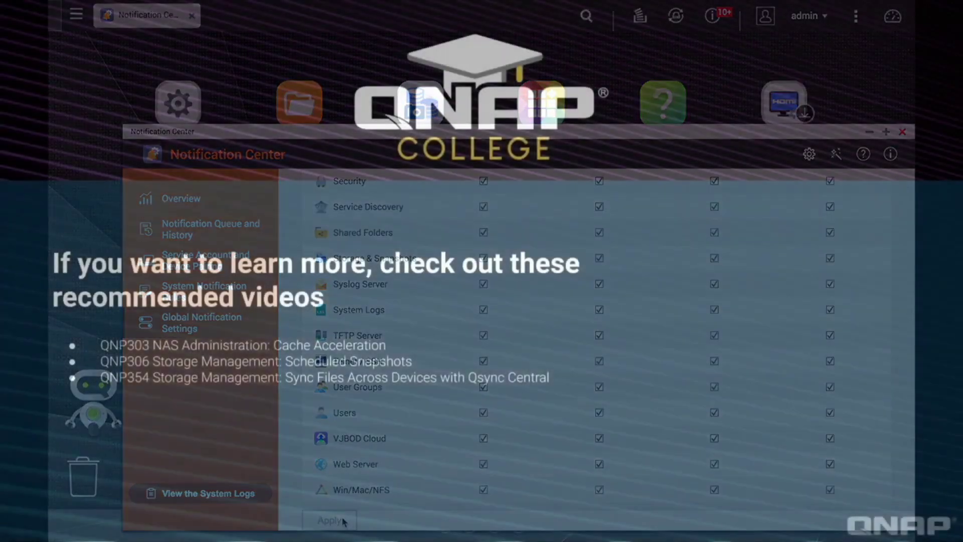